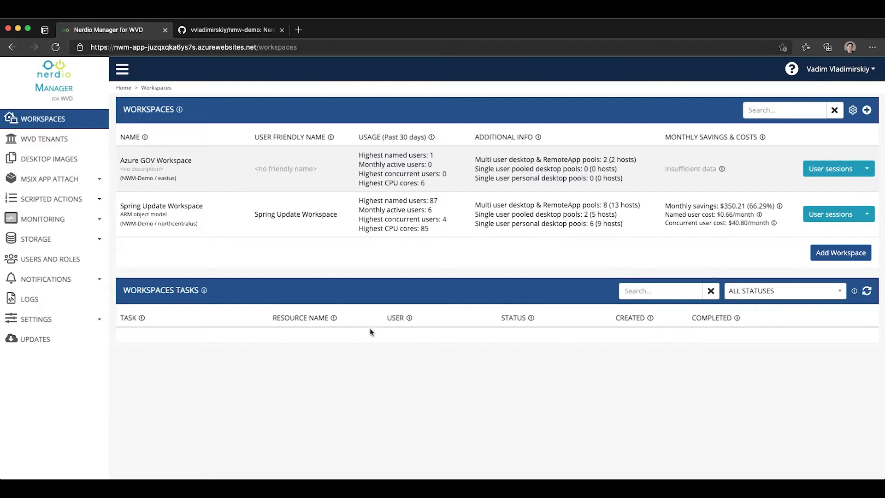
- Open the Azure Files shares list from the STORAGE section of the sidebar
left_click(57, 240)
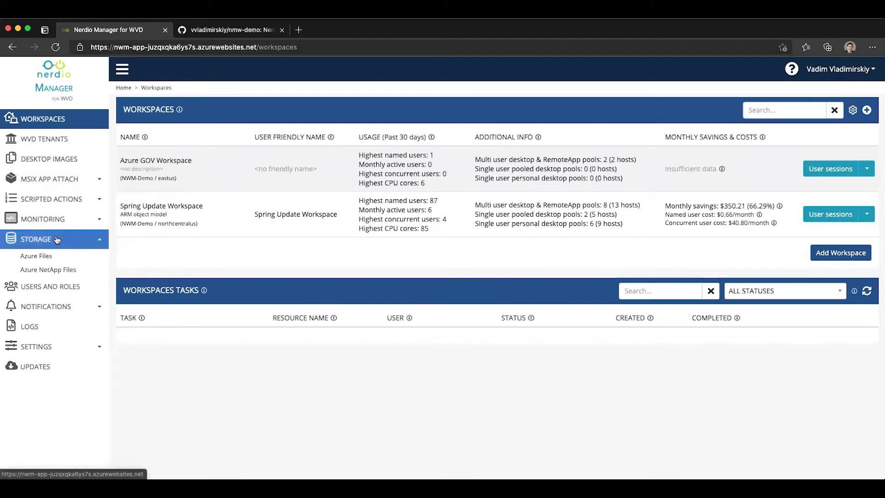
left_click(56, 259)
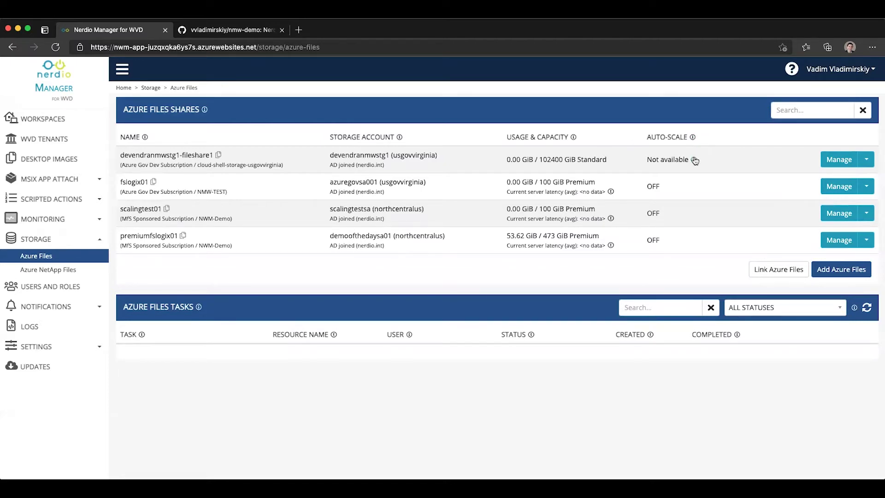
mouse_move(695, 160)
- Choose Auto-scale from the Manage menu on the premiumfslogix01 row
left_click_drag(179, 235, 119, 235)
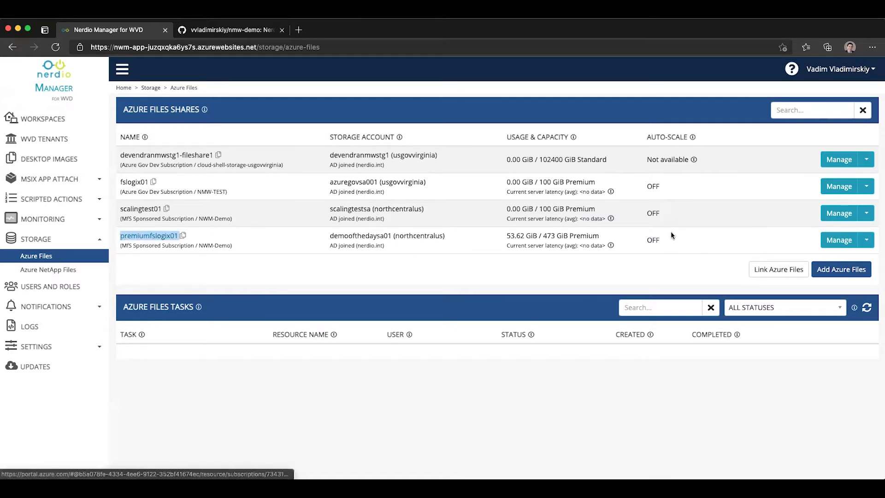
left_click(867, 240)
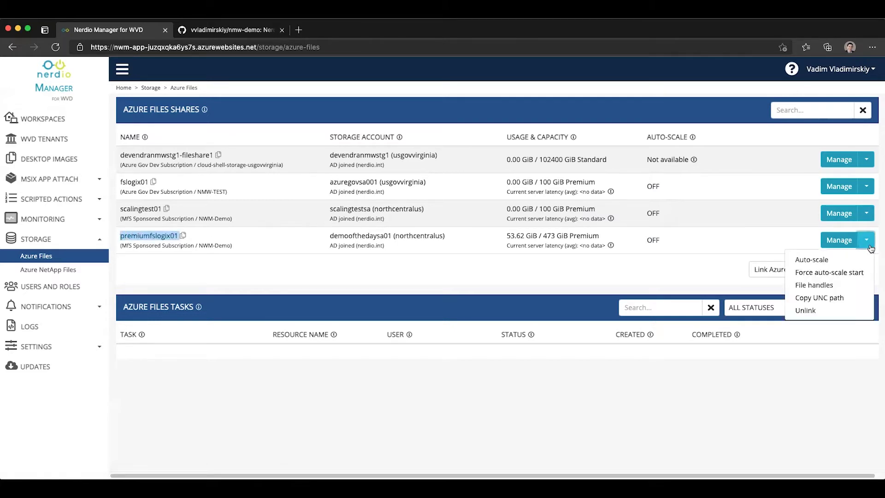
left_click(804, 261)
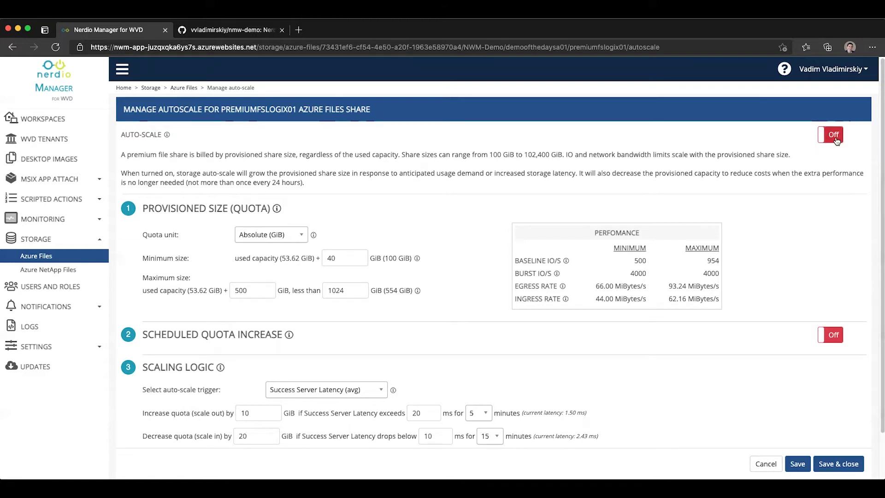
- Turn auto-scale On for premiumfslogix01, keeping the quota unit Absolute (GiB)
left_click(837, 136)
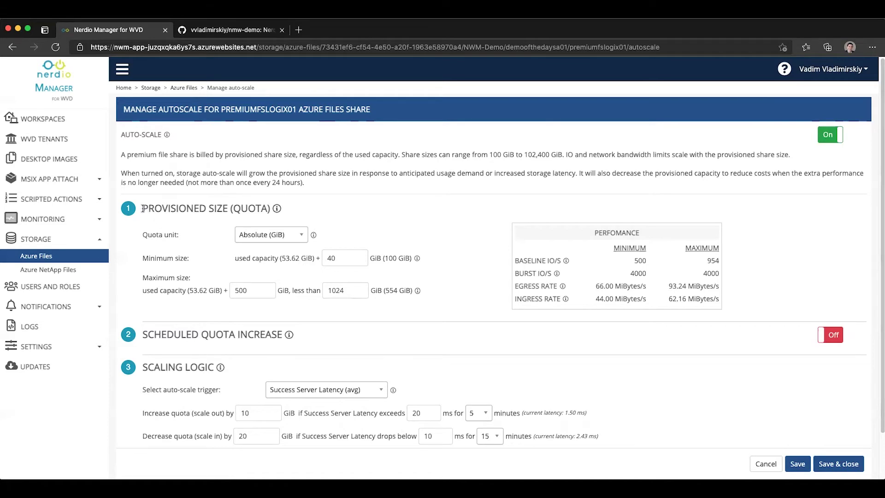
left_click_drag(142, 207, 264, 210)
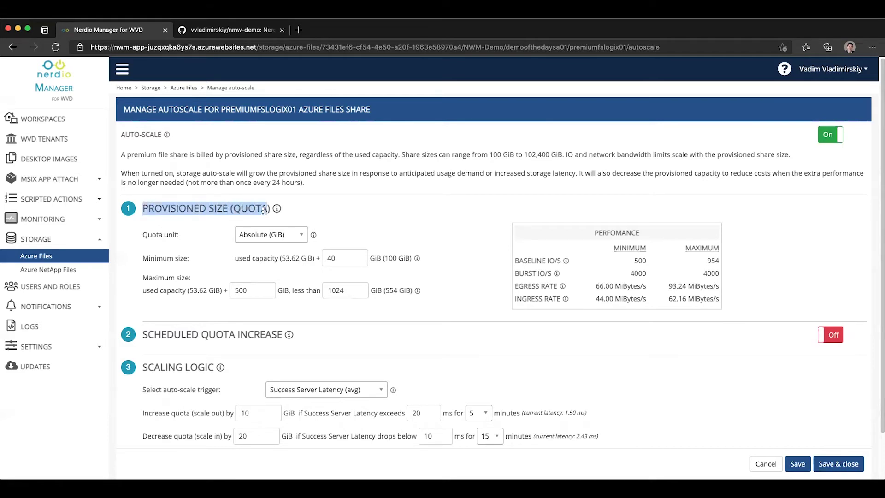
left_click_drag(143, 235, 268, 235)
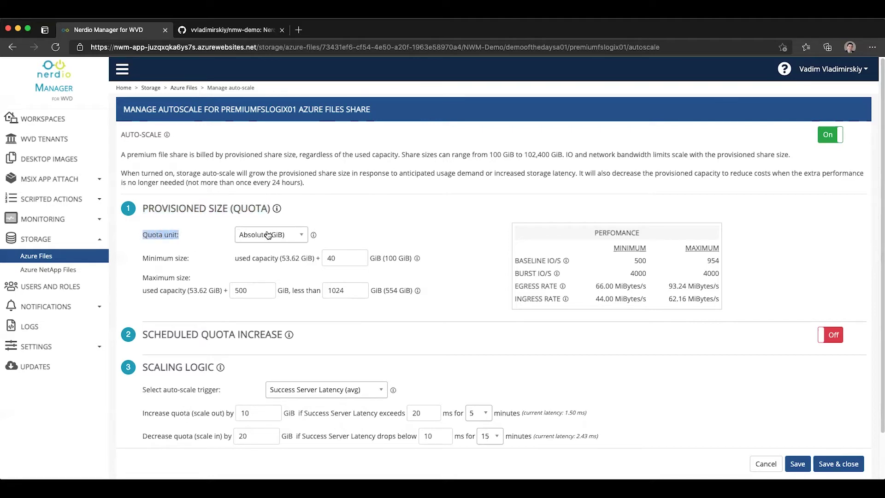
left_click(268, 235)
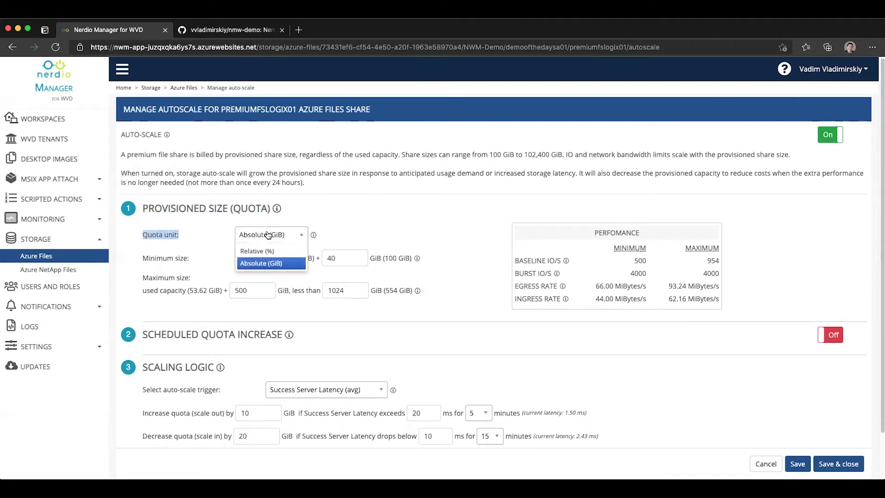
left_click(276, 264)
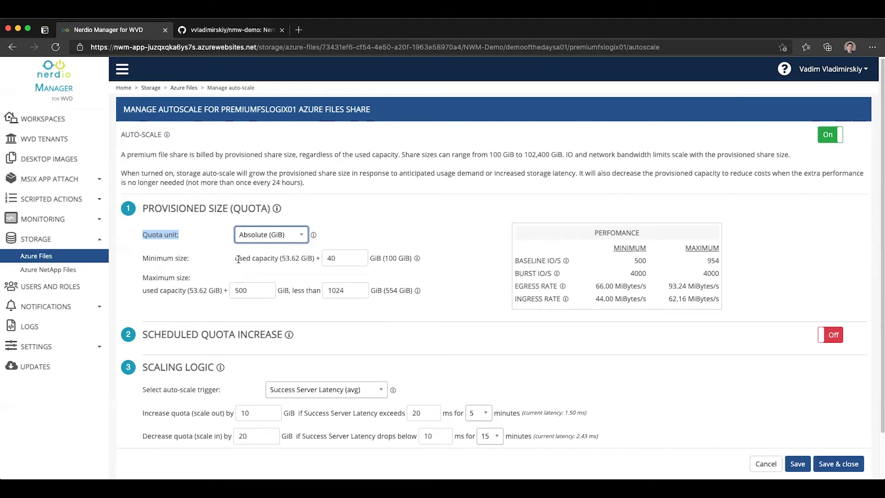
left_click_drag(235, 260, 313, 260)
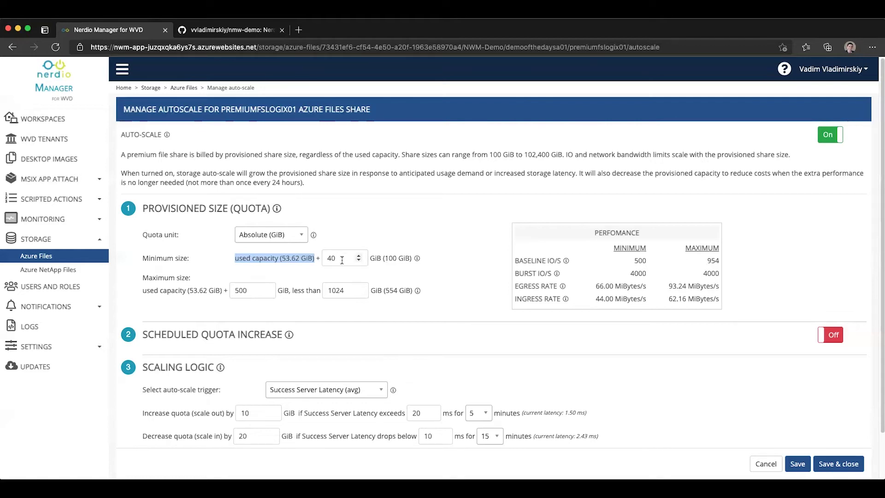
- Raise the minimum size from used capacity + 40 to + 50 GiB, giving 104 GiB
left_click_drag(341, 258, 300, 254)
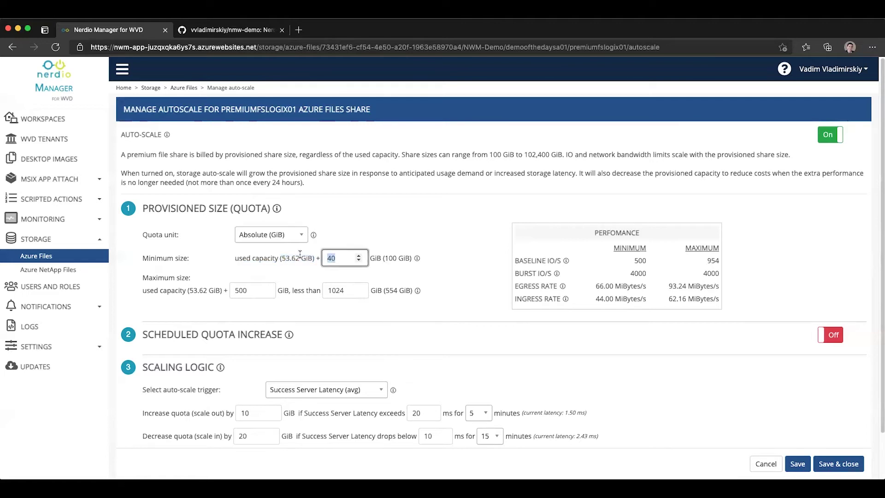
type("50")
left_click_drag(283, 258, 300, 259)
left_click(391, 258)
left_click_drag(396, 260, 388, 259)
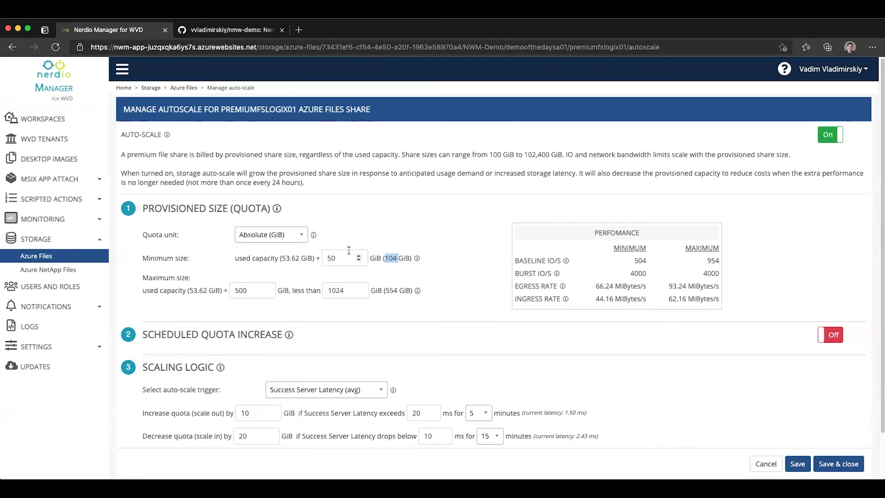
- Switch the quota unit to Relative (%) and set the minimum size to 100% (108 GiB)
left_click(298, 236)
left_click(266, 250)
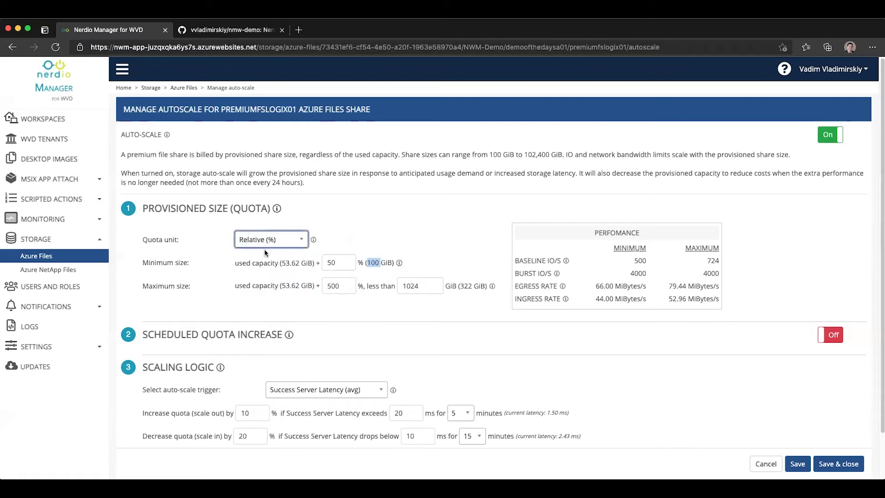
double_click(336, 263)
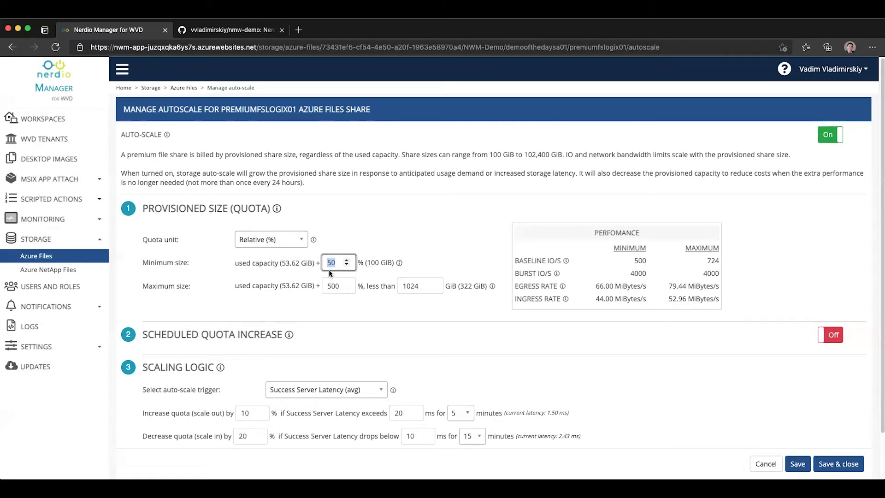
type("100")
left_click(295, 264)
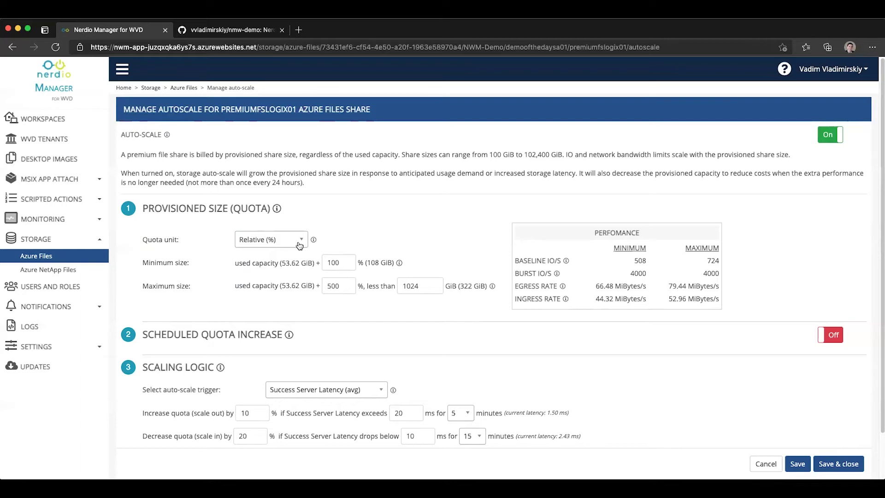
- Return the quota unit to Absolute (GiB) with a 50 GiB minimum size
left_click(300, 245)
left_click(260, 264)
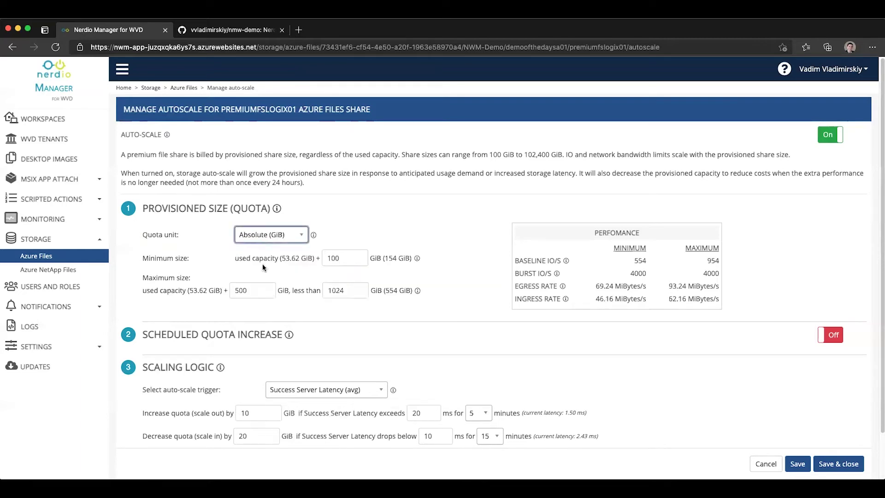
double_click(338, 258)
type("50")
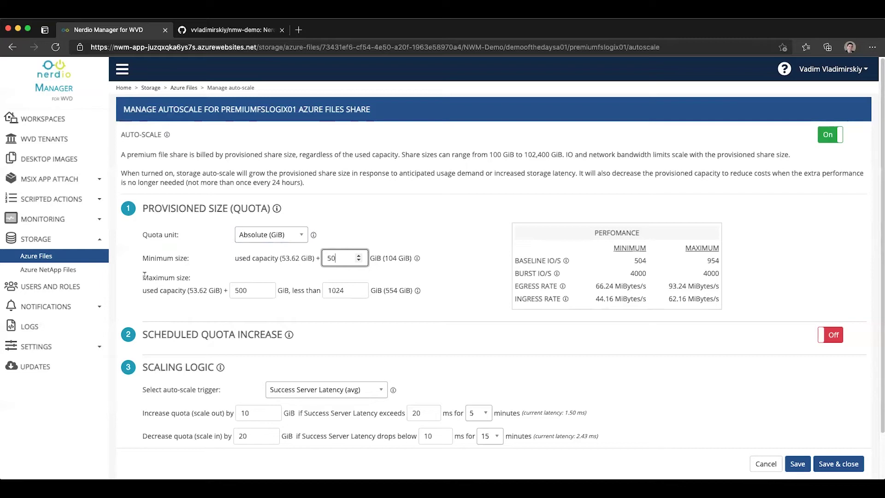
left_click_drag(144, 276, 194, 284)
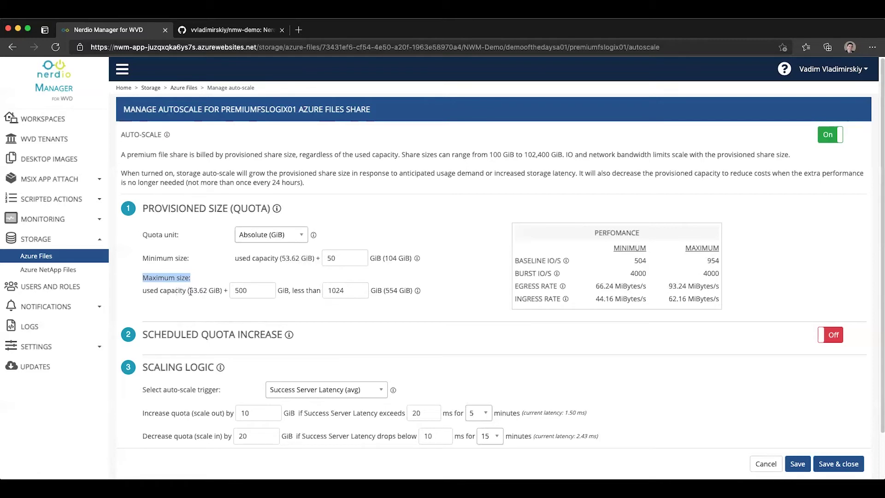
left_click(341, 259)
left_click_drag(341, 259, 322, 258)
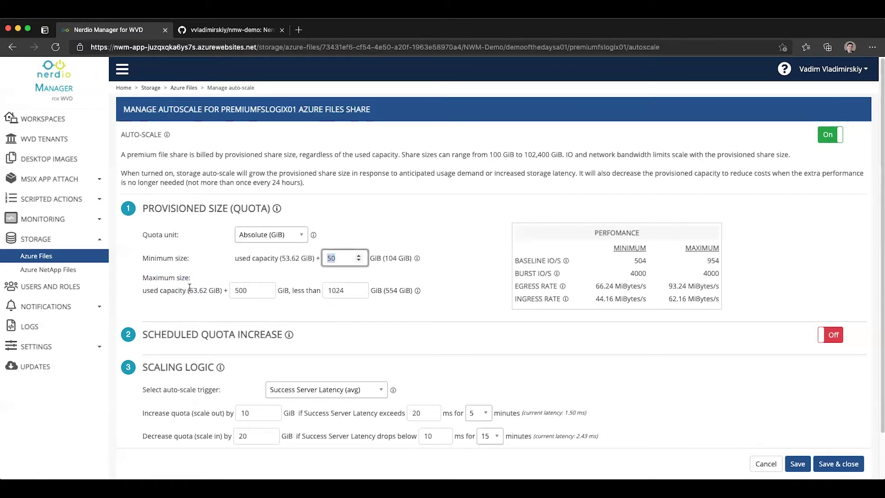
left_click_drag(249, 292, 230, 290)
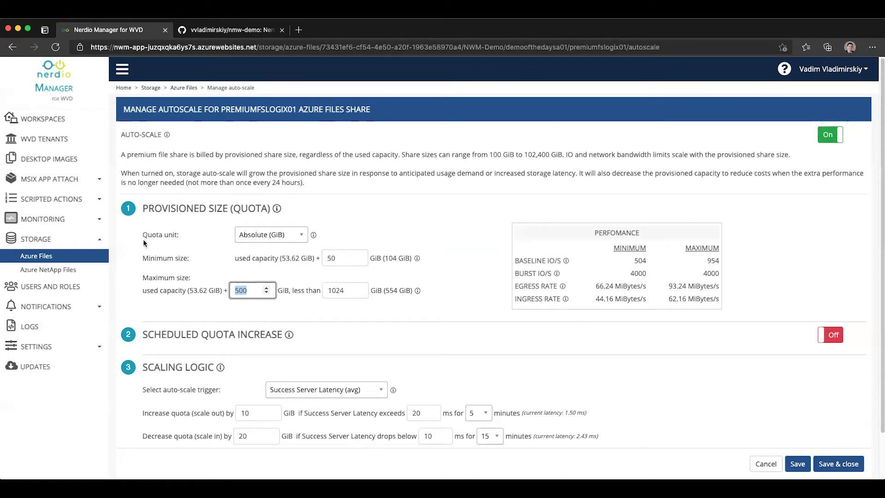
double_click(158, 259)
double_click(162, 278)
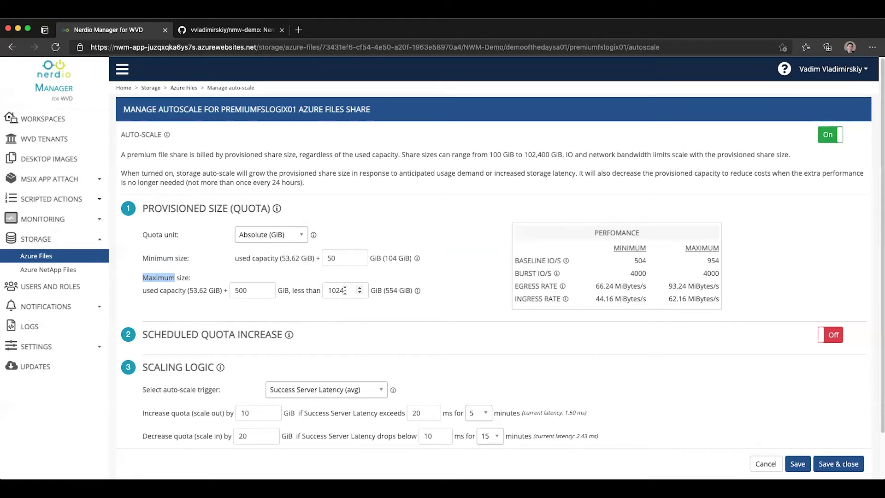
left_click_drag(345, 290, 313, 286)
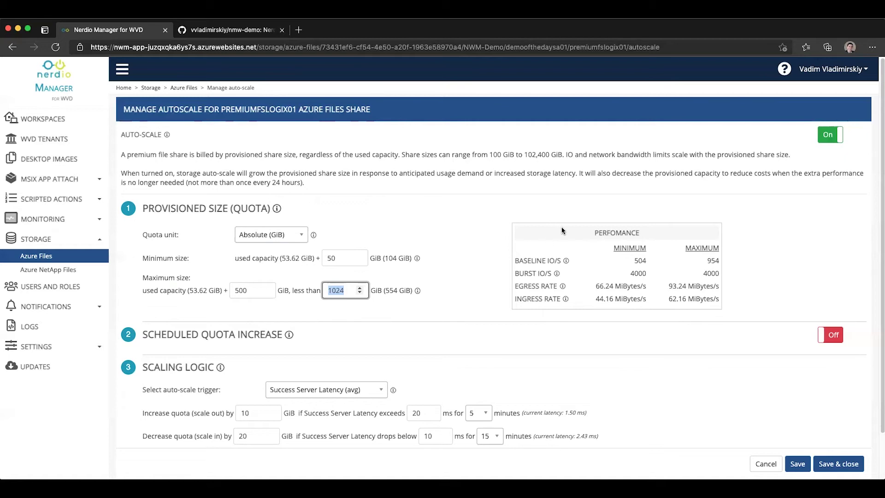
left_click_drag(562, 230, 652, 240)
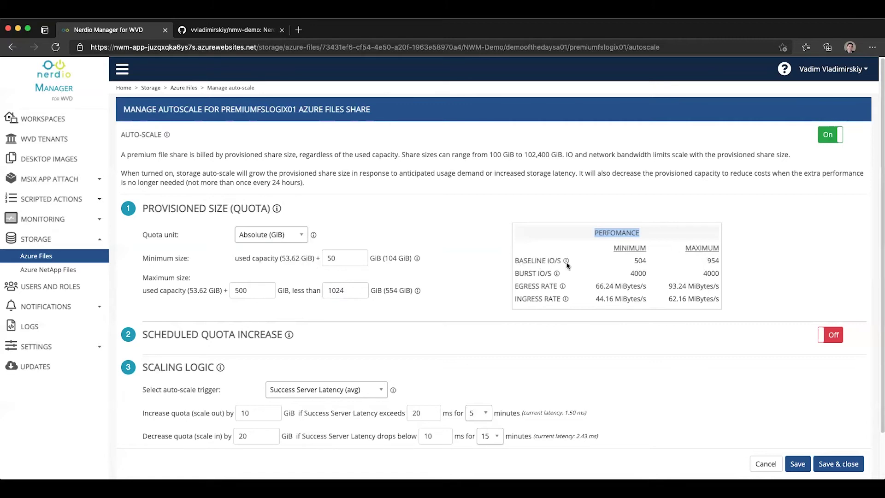
left_click_drag(615, 249, 617, 286)
left_click(754, 268)
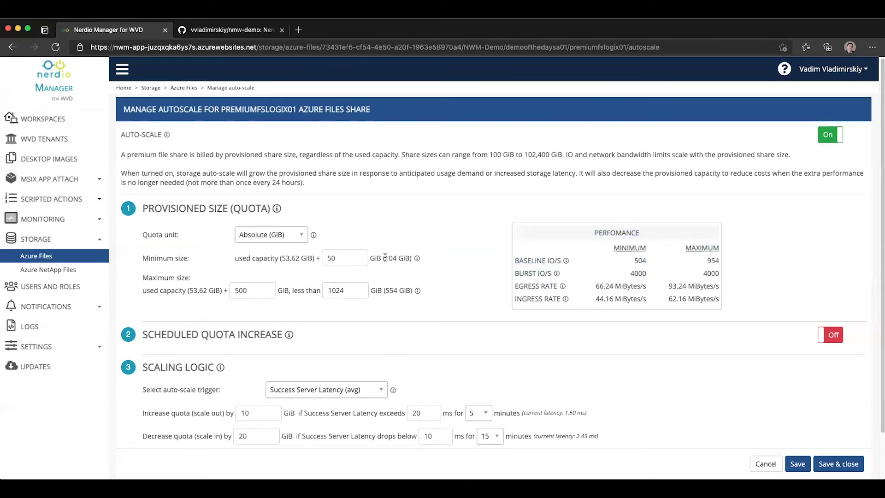
left_click_drag(385, 259, 400, 262)
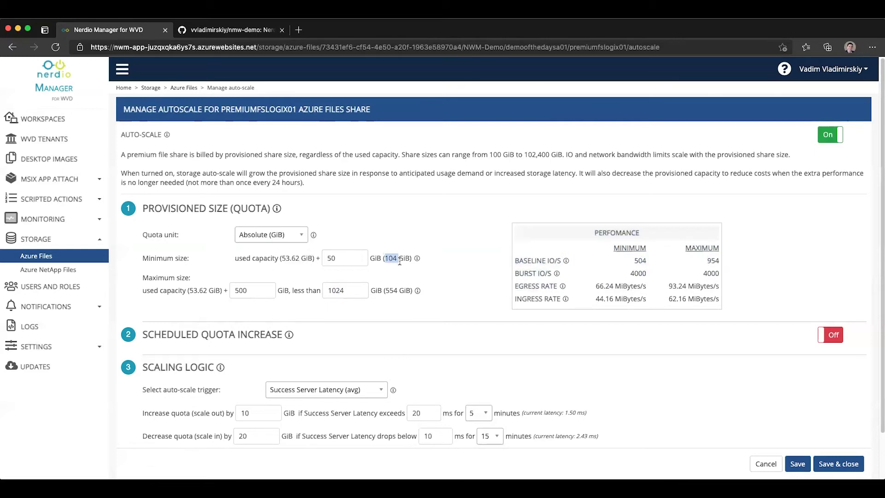
double_click(641, 261)
double_click(639, 274)
left_click(712, 259)
left_click_drag(385, 290, 400, 290)
scroll(509, 321, "down", 1)
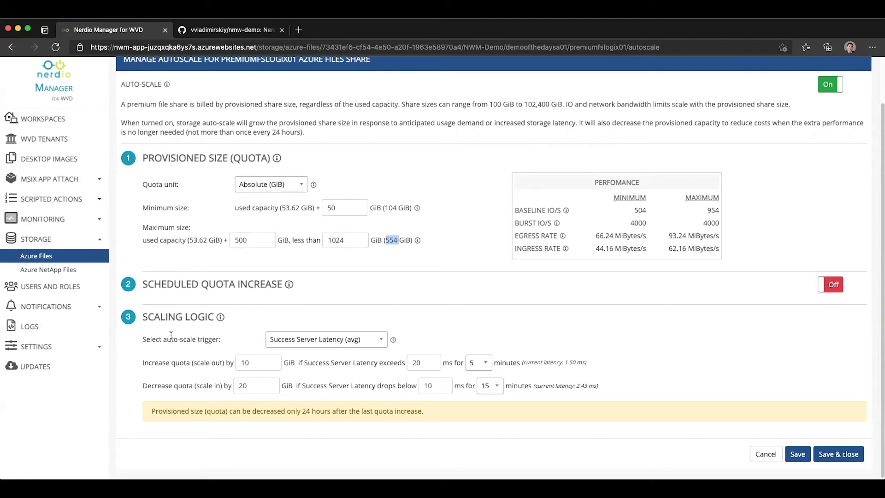
left_click(301, 340)
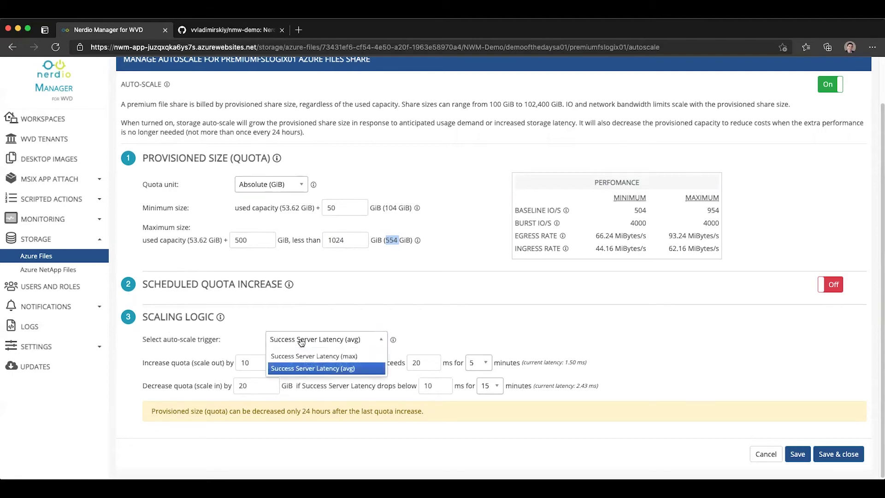
left_click(301, 371)
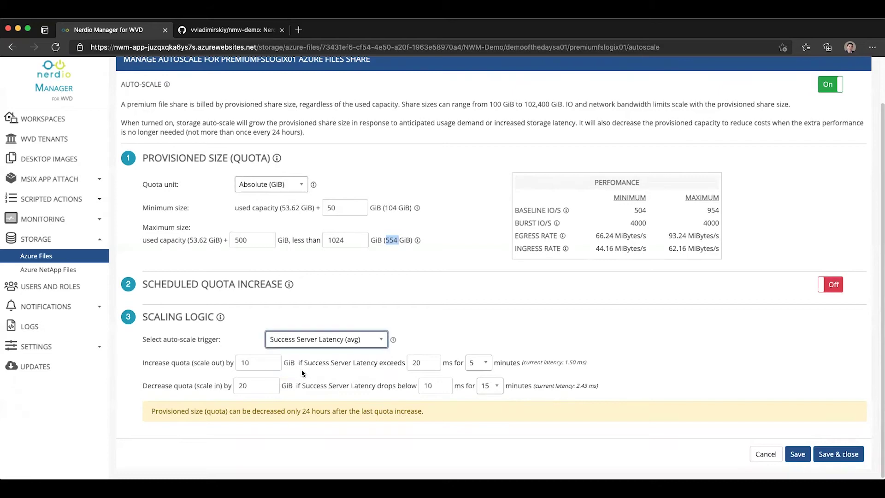
left_click(363, 340)
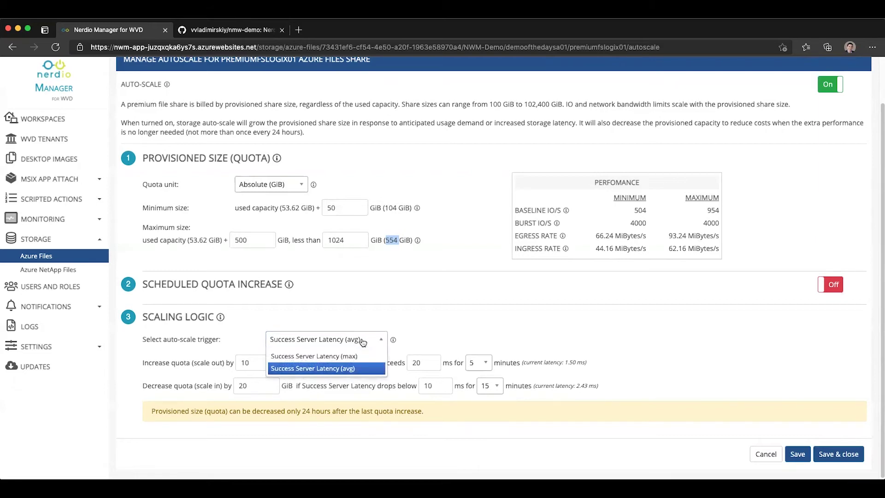
left_click(338, 369)
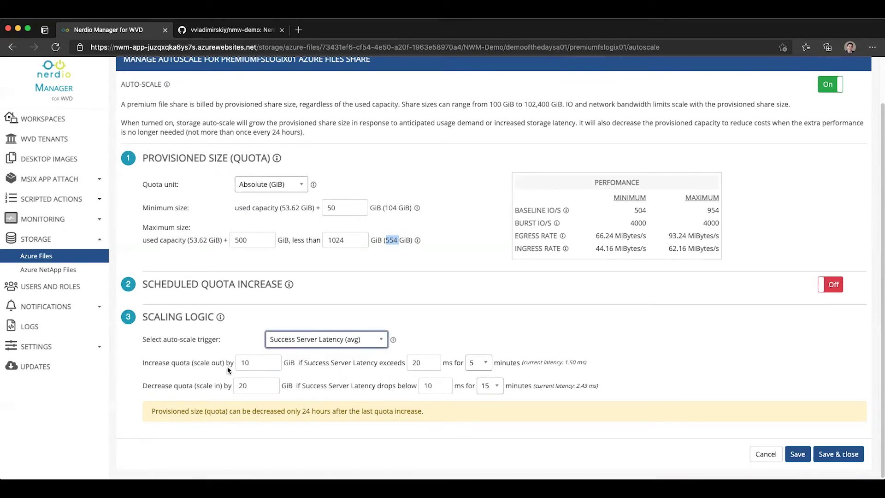
key("Tab")
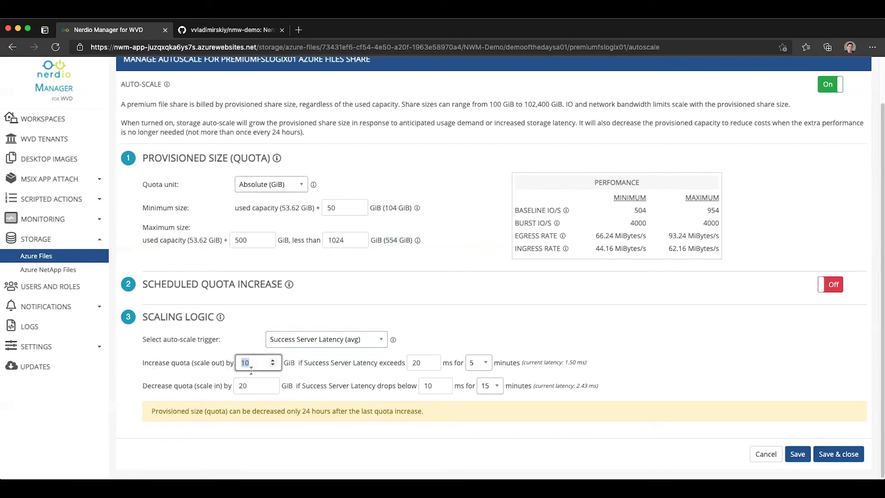
- Set quota unit to Relative (%), reviewing the 10% scale-out step, 1.50 ms latency and 322 GiB maximum
left_click(271, 184)
left_click(271, 201)
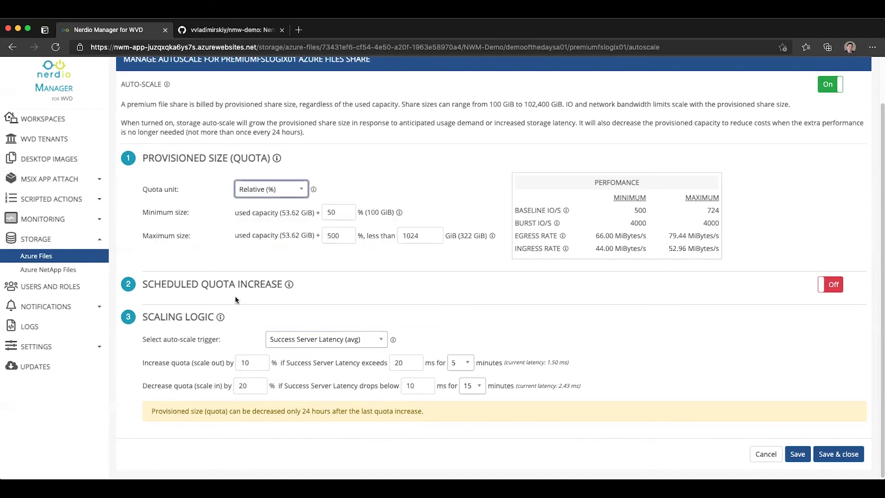
double_click(246, 363)
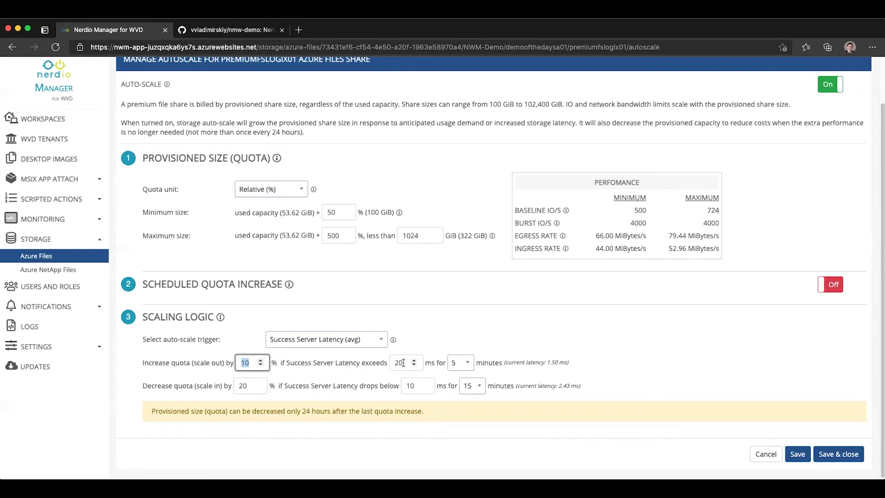
key("Tab")
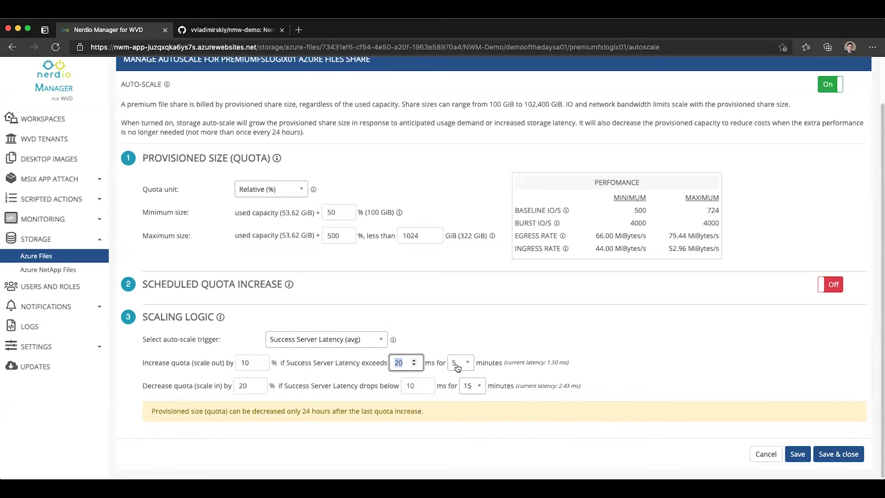
left_click(507, 363)
left_click_drag(507, 363, 566, 361)
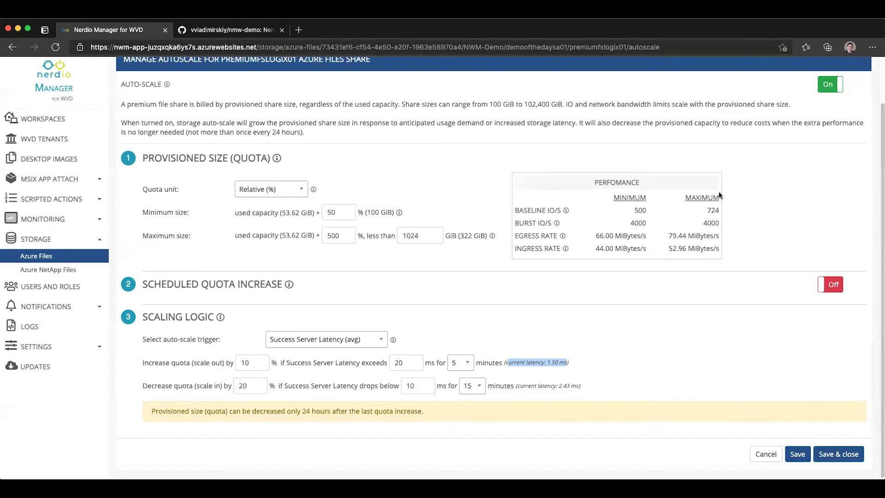
double_click(462, 235)
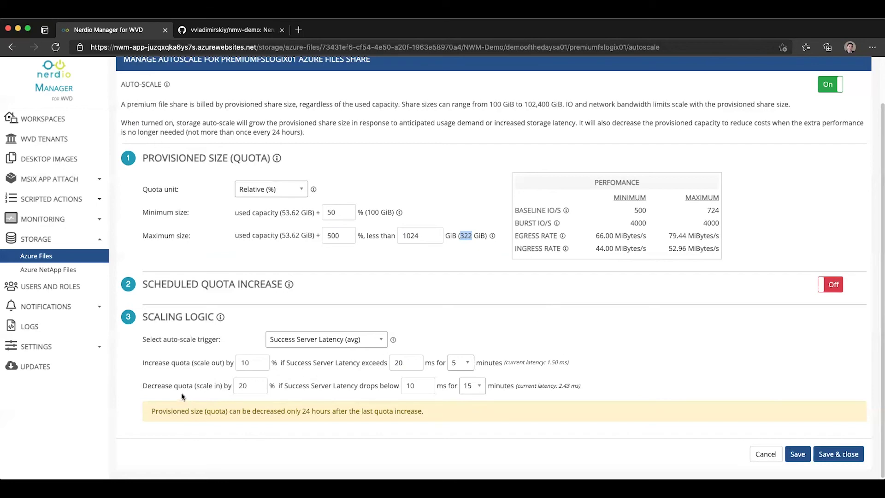
double_click(246, 385)
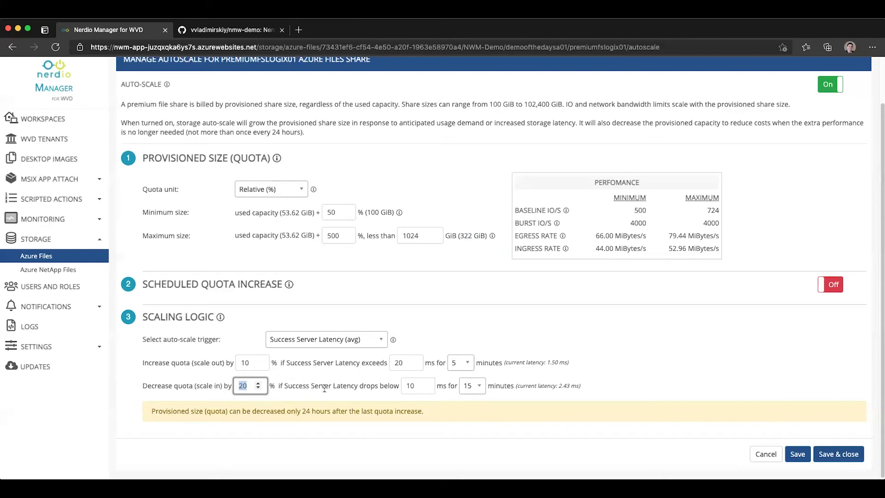
double_click(412, 386)
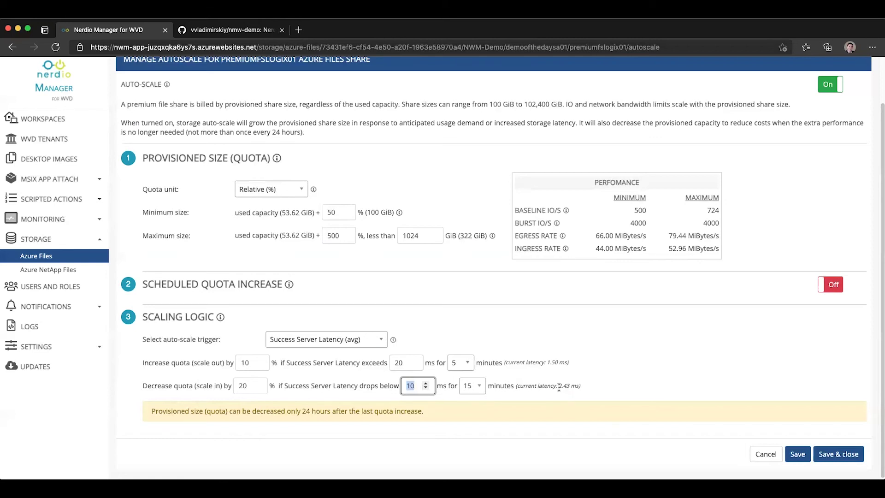
left_click_drag(559, 387, 582, 387)
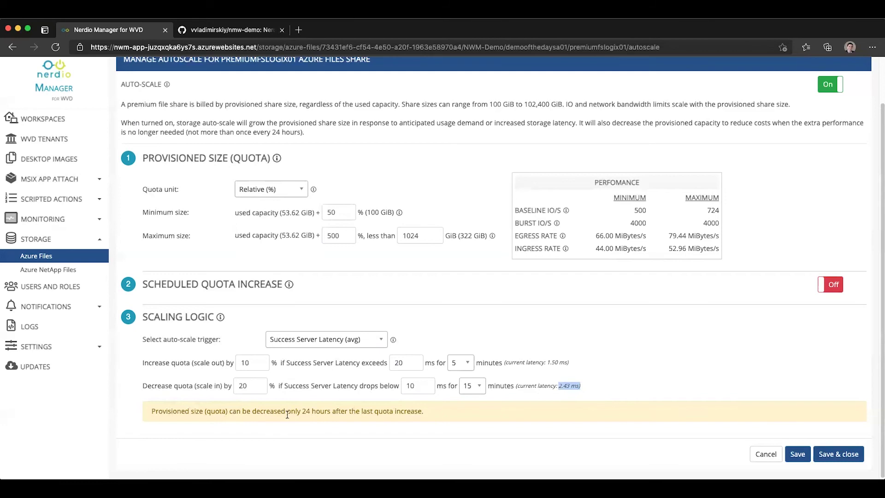
left_click_drag(303, 411, 310, 412)
left_click_drag(143, 284, 282, 284)
- Enable scheduled quota increases and review the scheduled increase notice
left_click(830, 284)
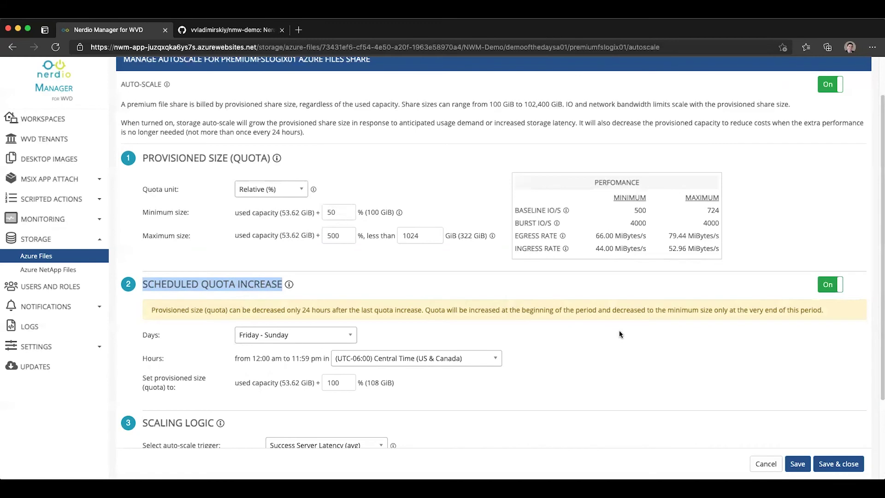
scroll(563, 380, "down", 1)
scroll(354, 416, "down", 3)
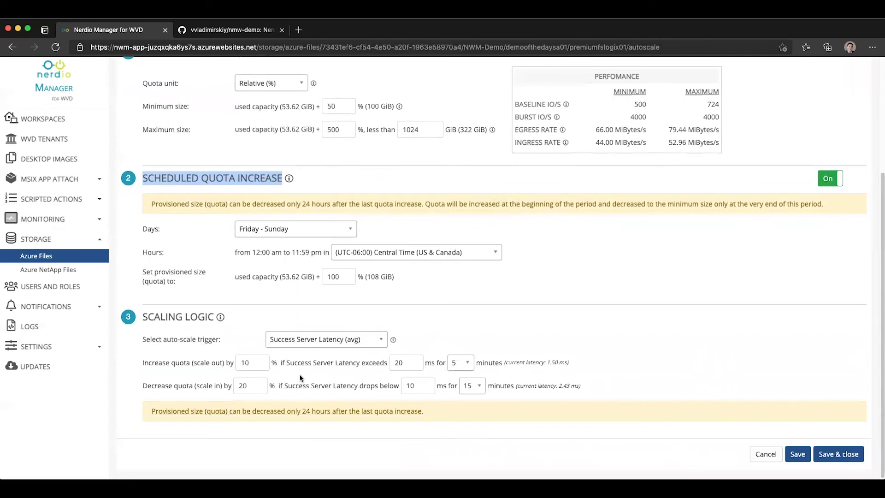
left_click(155, 204)
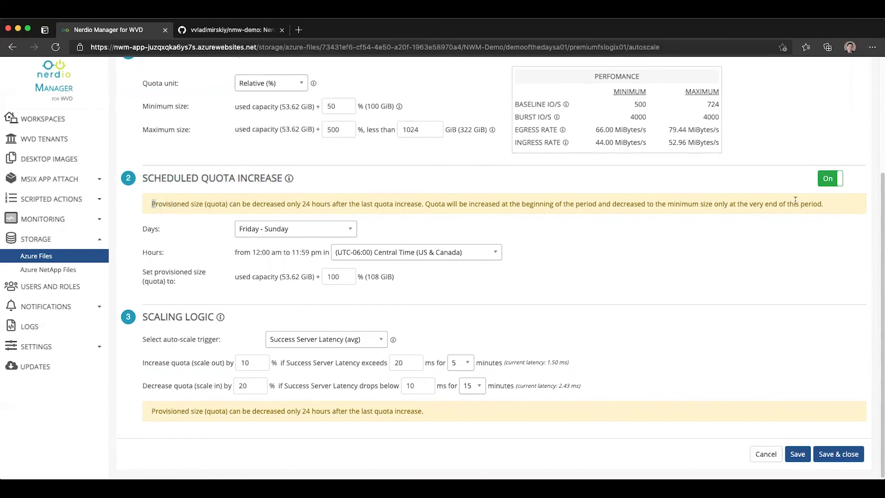
left_click(836, 211, "shift")
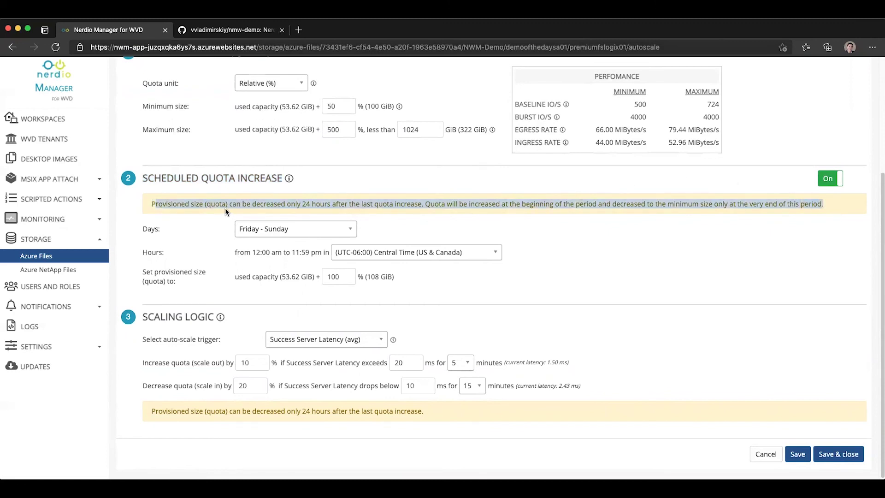
left_click(276, 205)
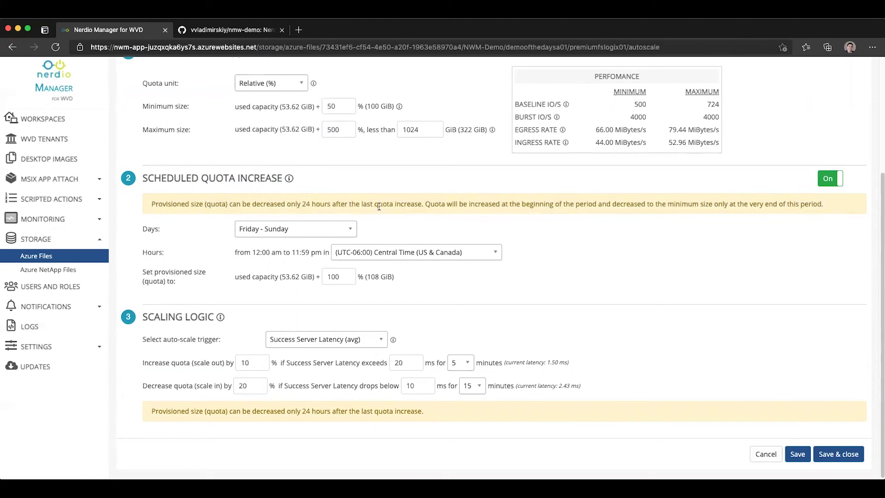
- Schedule the quota increase for Monday - Friday, 12:00 am to 11:59 pm at 100%
left_click(293, 232)
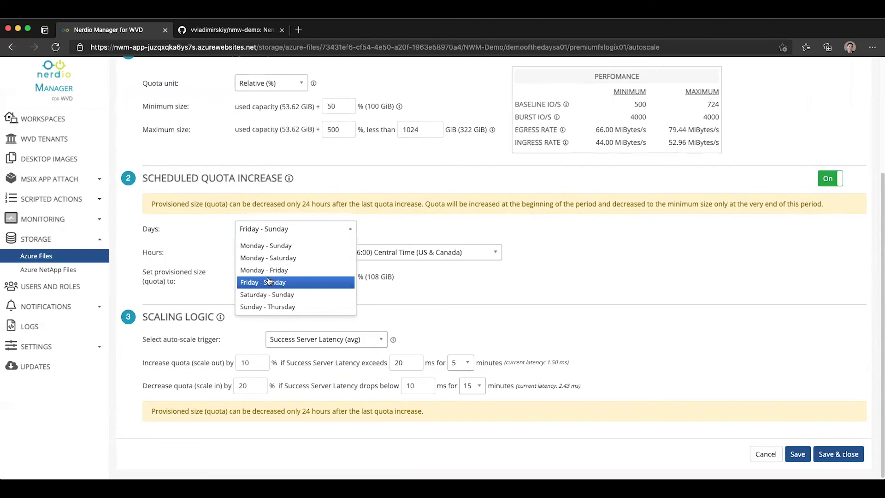
left_click(165, 231)
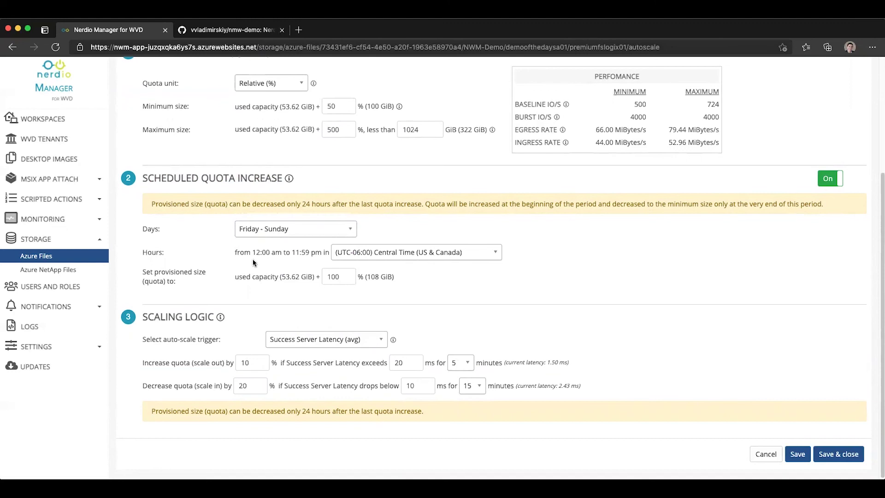
left_click(243, 234)
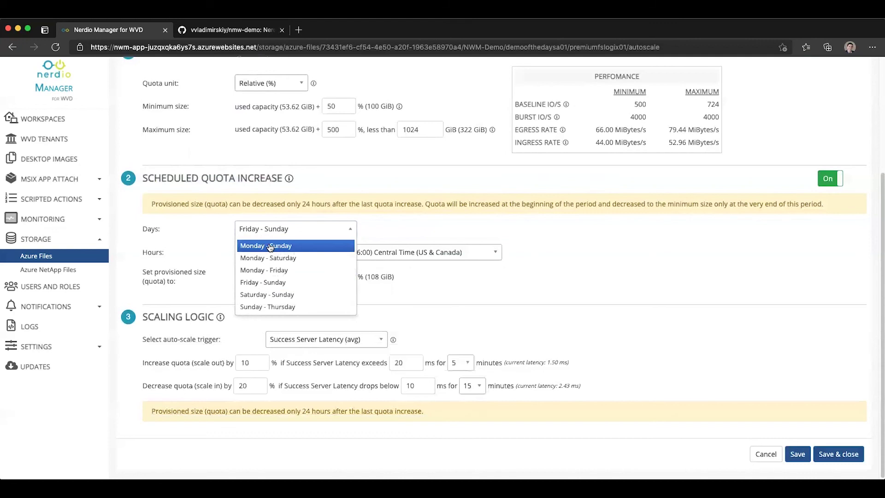
left_click(270, 267)
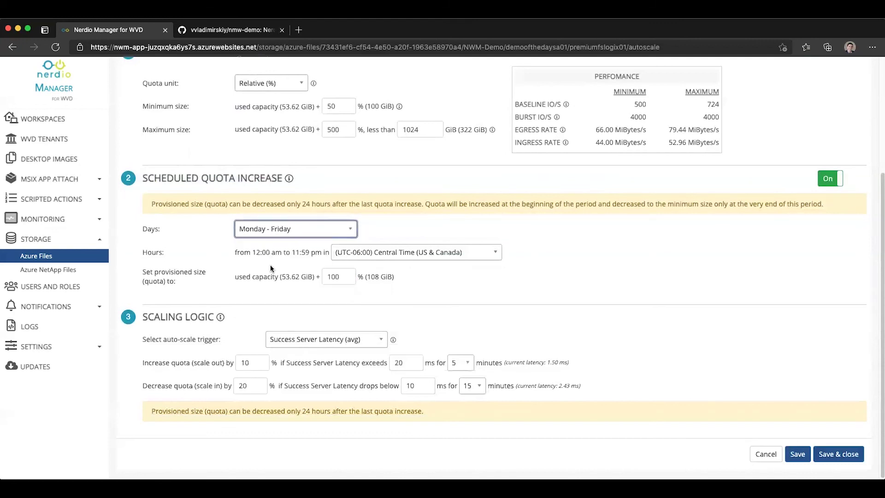
double_click(338, 277)
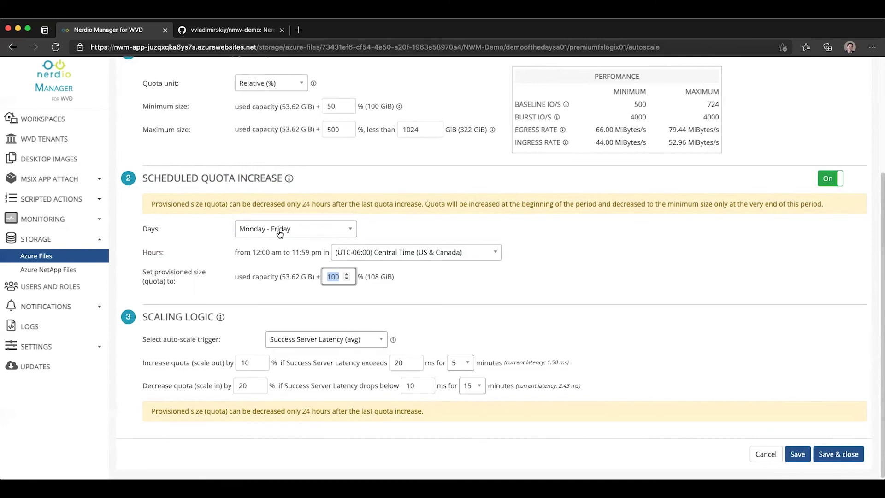
left_click(252, 253)
left_click_drag(252, 252, 323, 249)
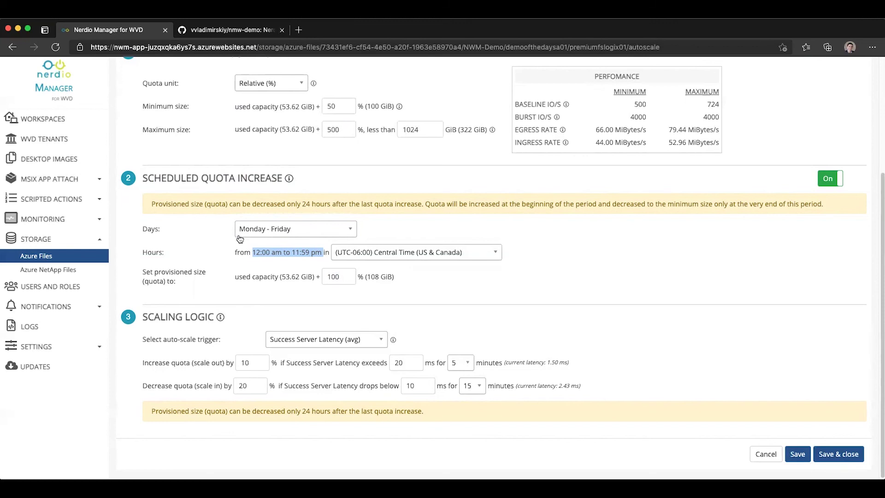
left_click(284, 231)
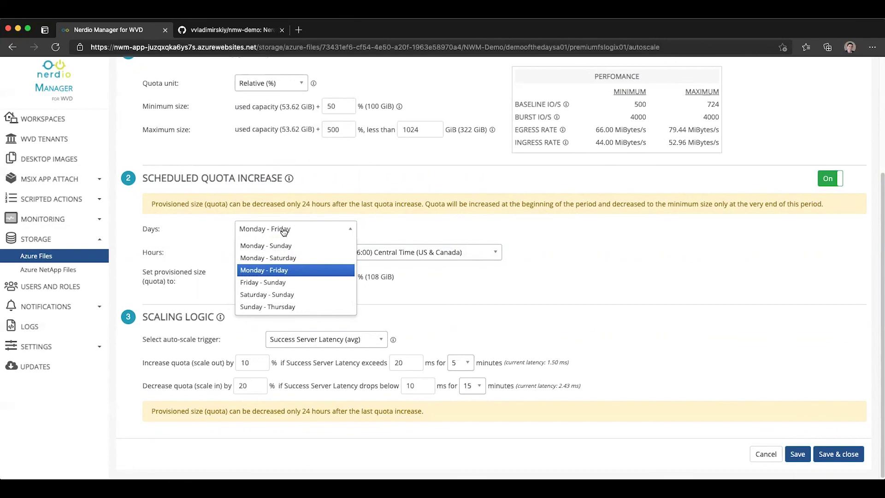
left_click(290, 296)
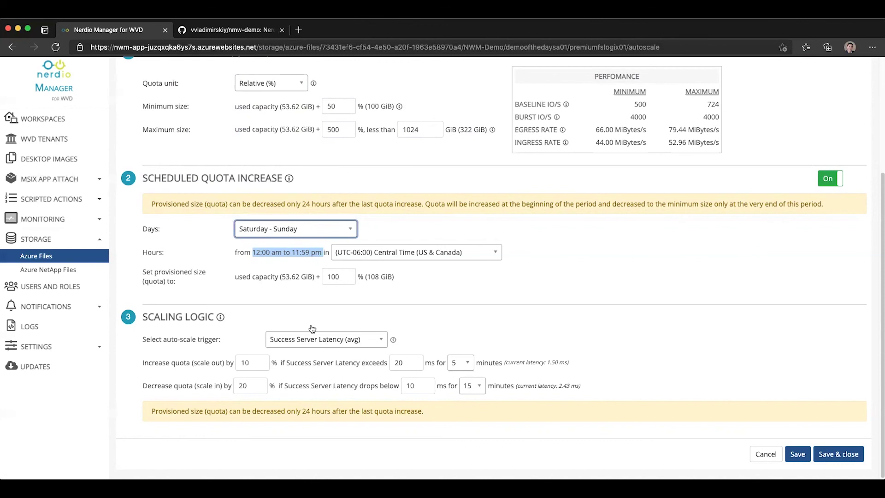
left_click(275, 235)
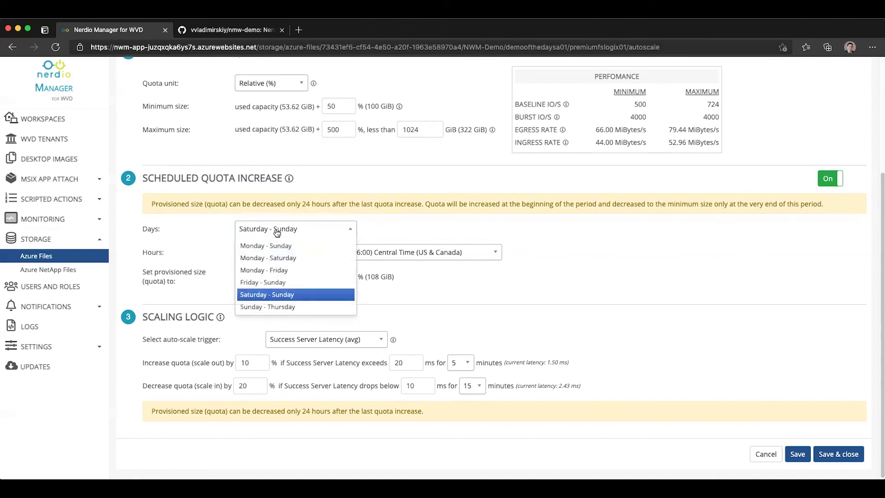
left_click(276, 274)
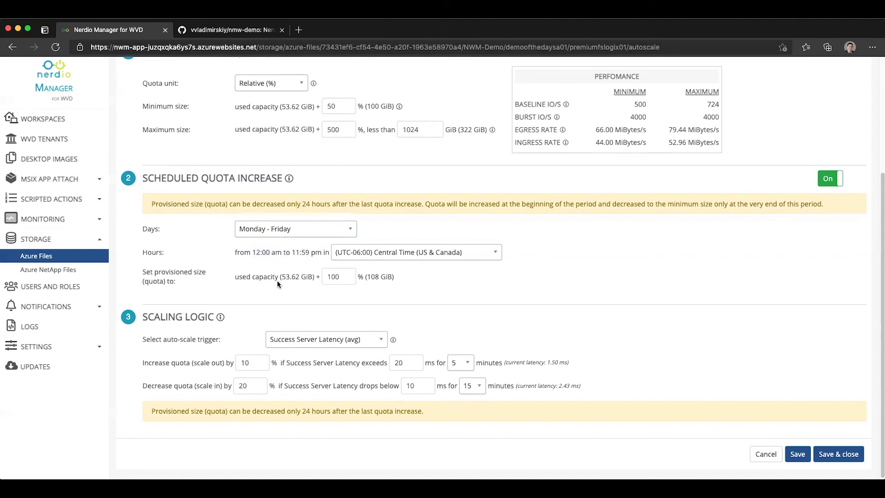
- Scroll through the premiumfslogix01 autoscale form, then exit back to the Azure Files shares
scroll(277, 280, "up", 4)
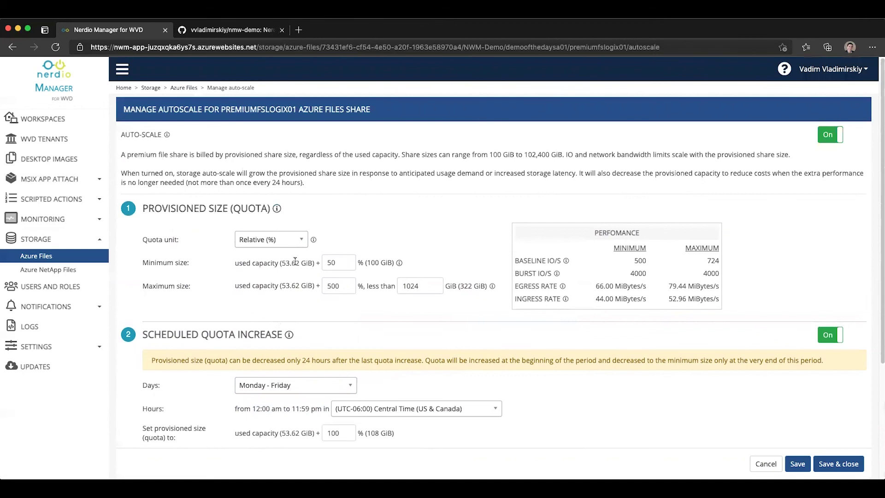
scroll(295, 261, "down", 2)
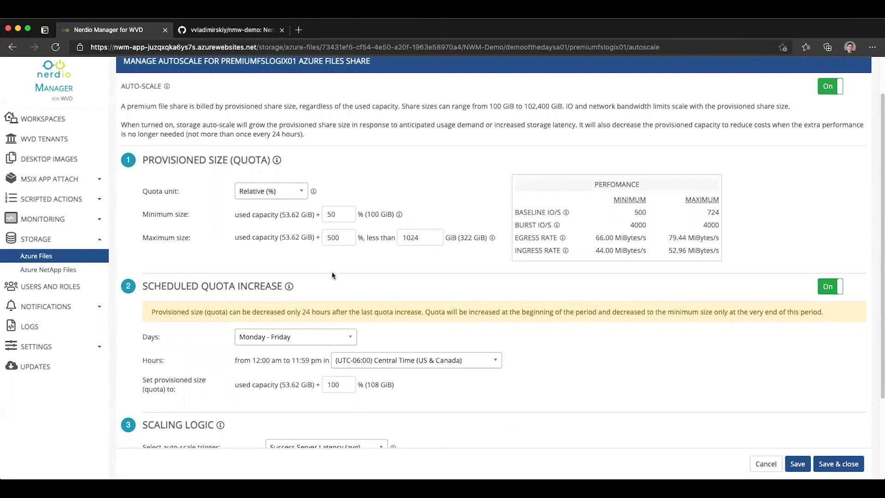
scroll(277, 286, "down", 1)
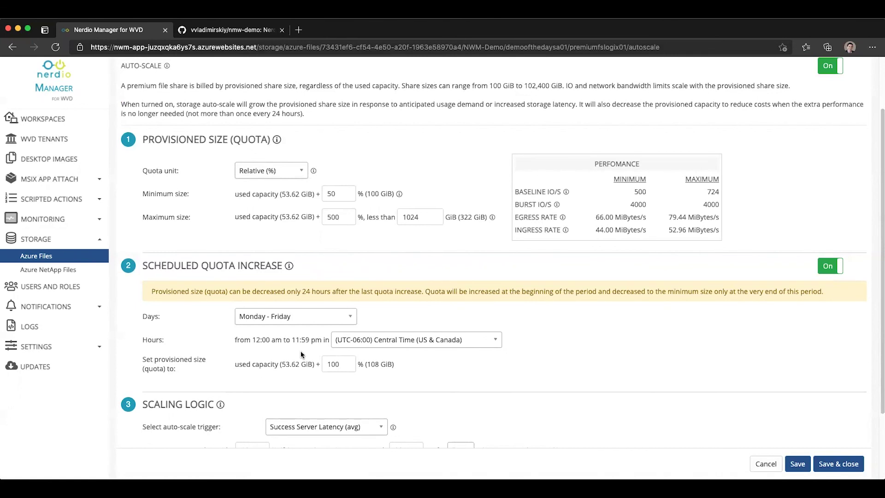
scroll(719, 387, "down", 2)
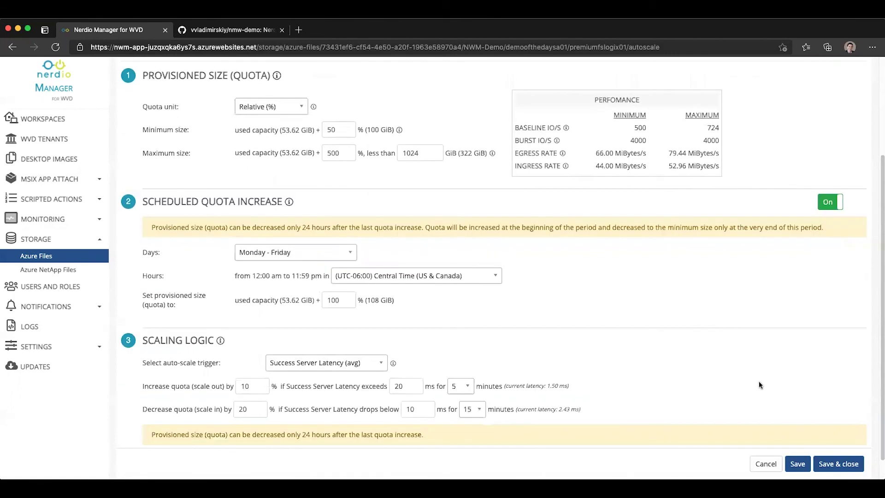
left_click(761, 466)
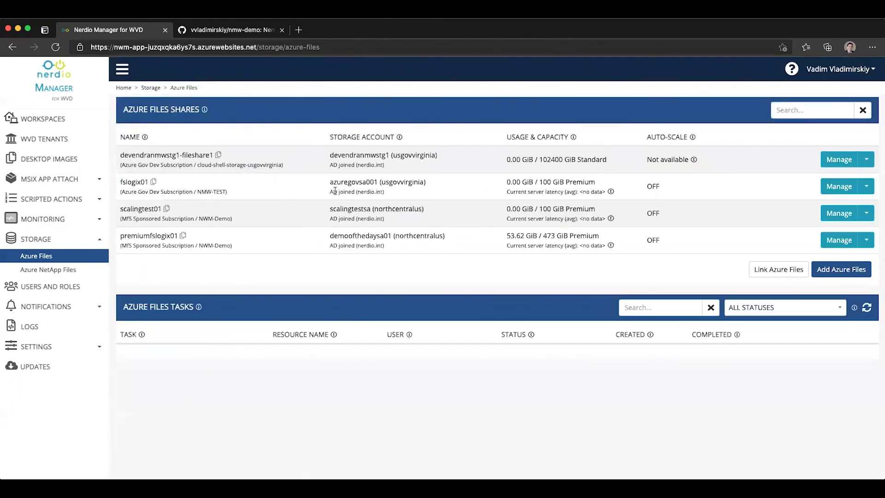
- Check premiumfslogix01's auto-scale summary, its server latency line and the 10 ms scale-in threshold
left_click(866, 239)
left_click(810, 260)
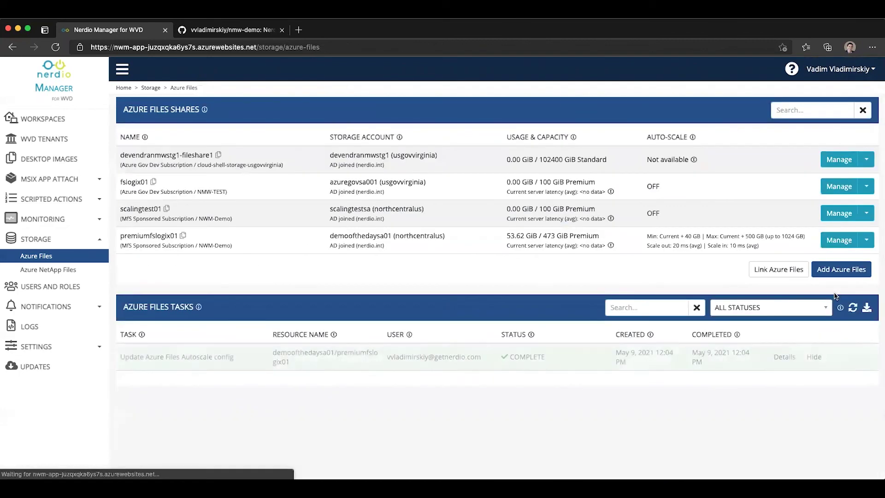
left_click_drag(645, 239, 760, 246)
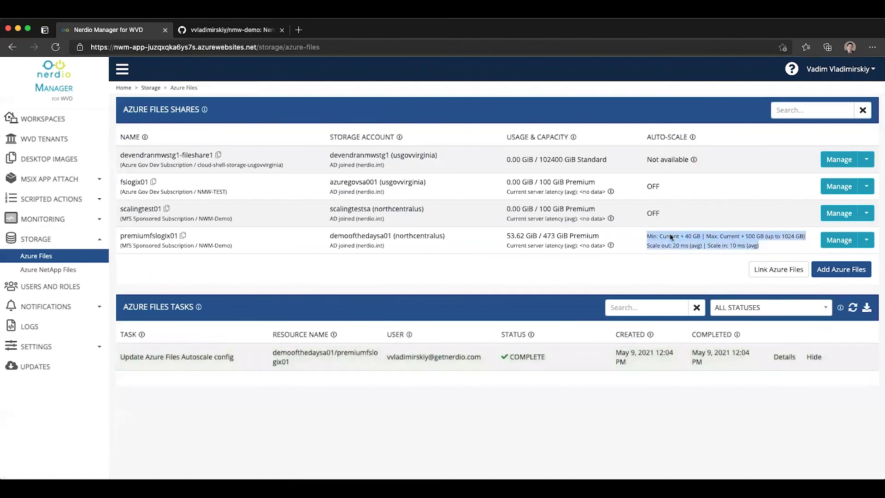
left_click(687, 241)
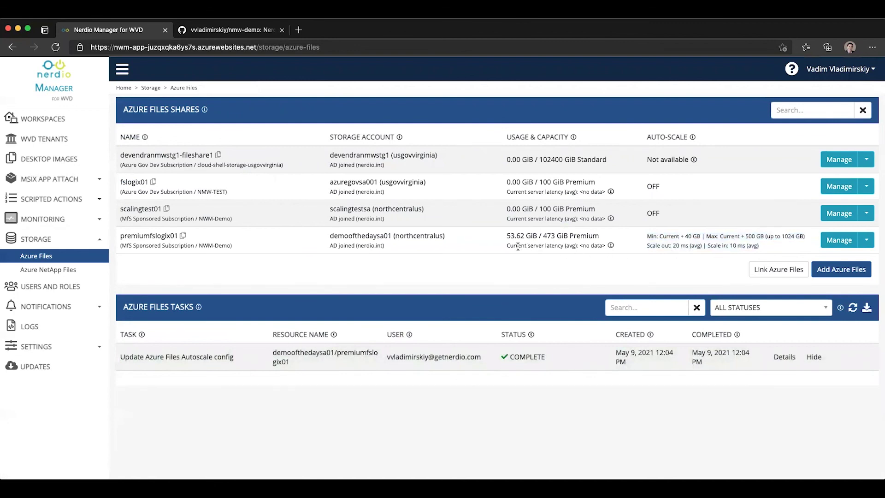
left_click_drag(509, 246, 608, 250)
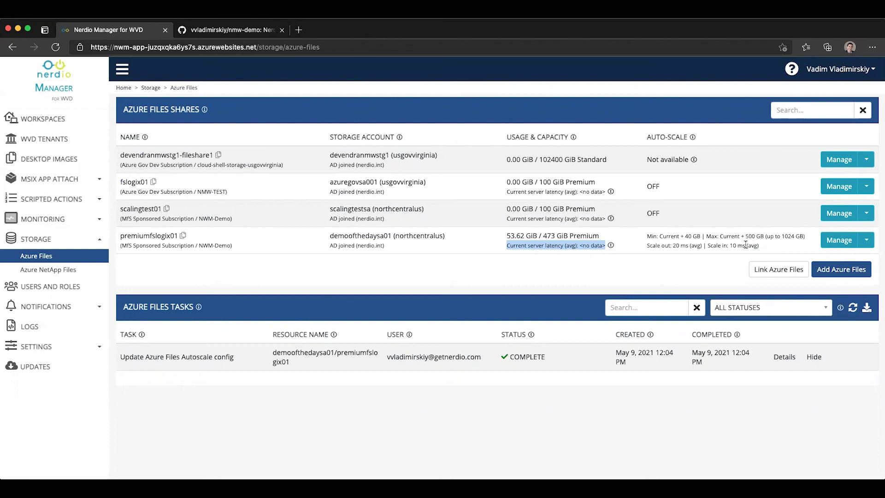
left_click_drag(730, 245, 744, 245)
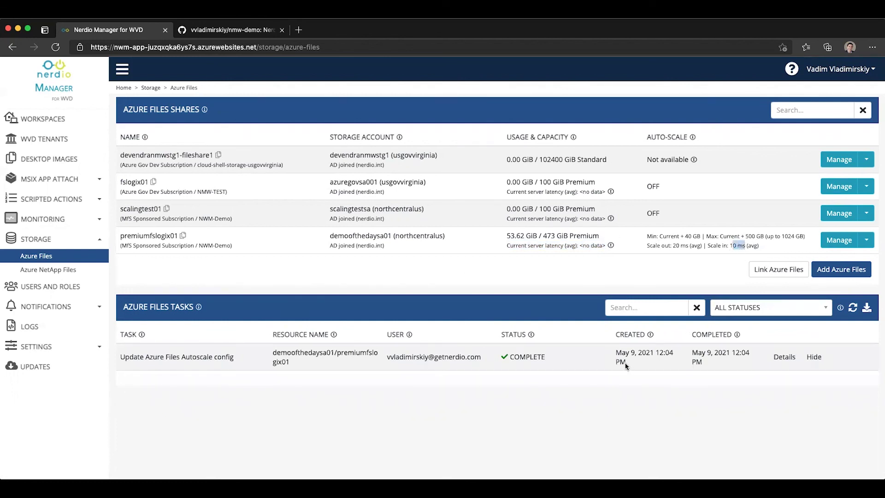